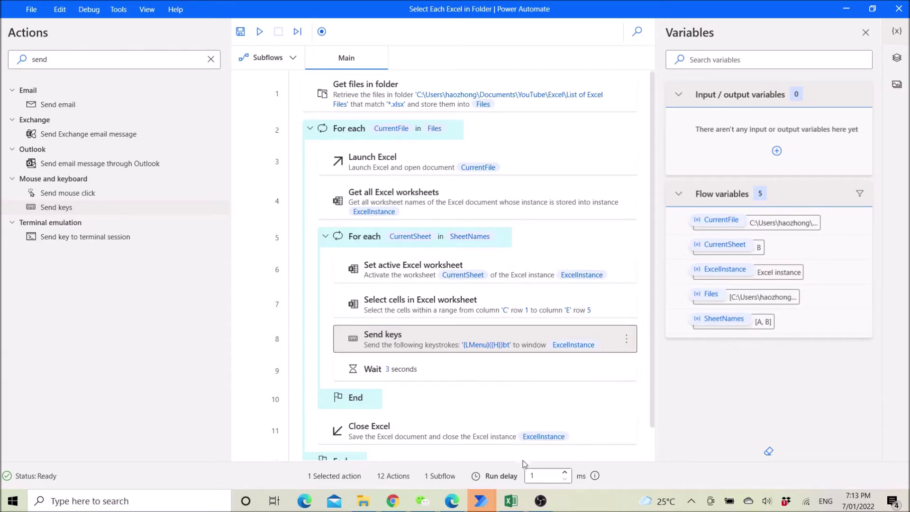
Step: Give cells C1:E5 on sheet B a Thick Box Border
left_click(511, 501)
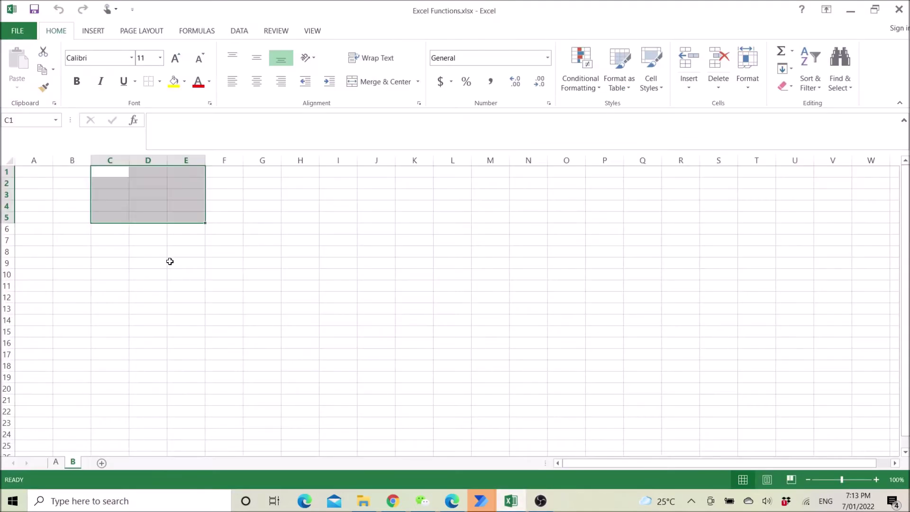
left_click(142, 273)
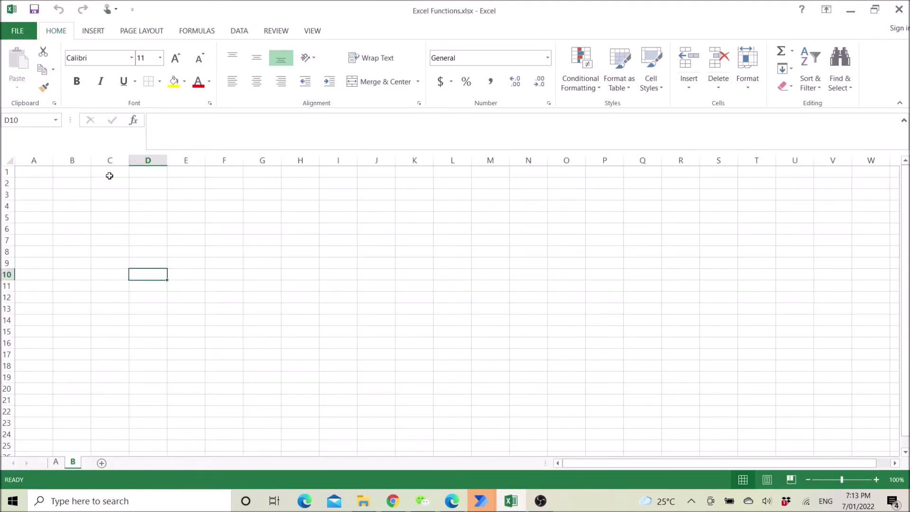
left_click_drag(109, 176, 190, 219)
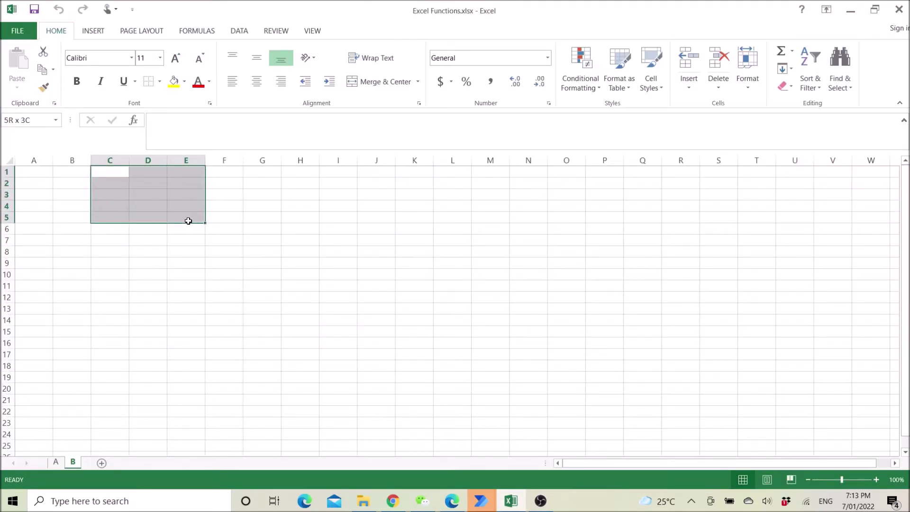
left_click(160, 82)
left_click(164, 211)
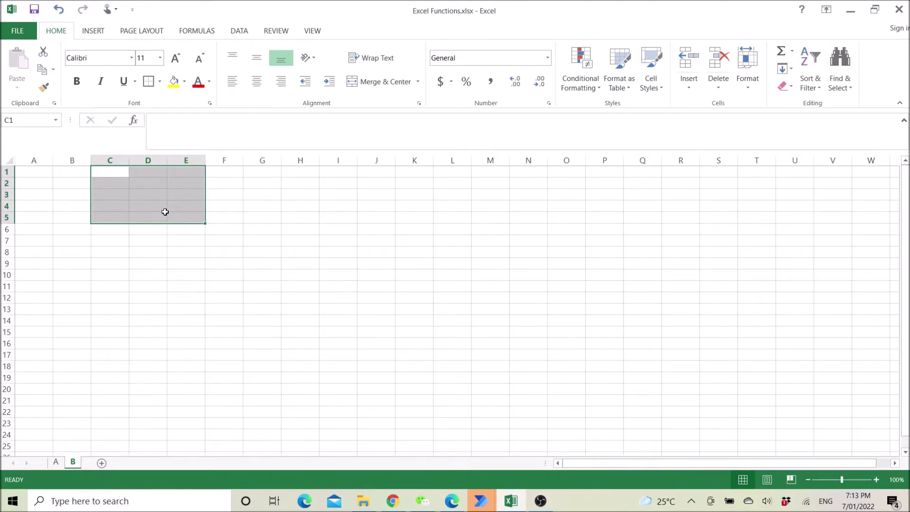
left_click(292, 281)
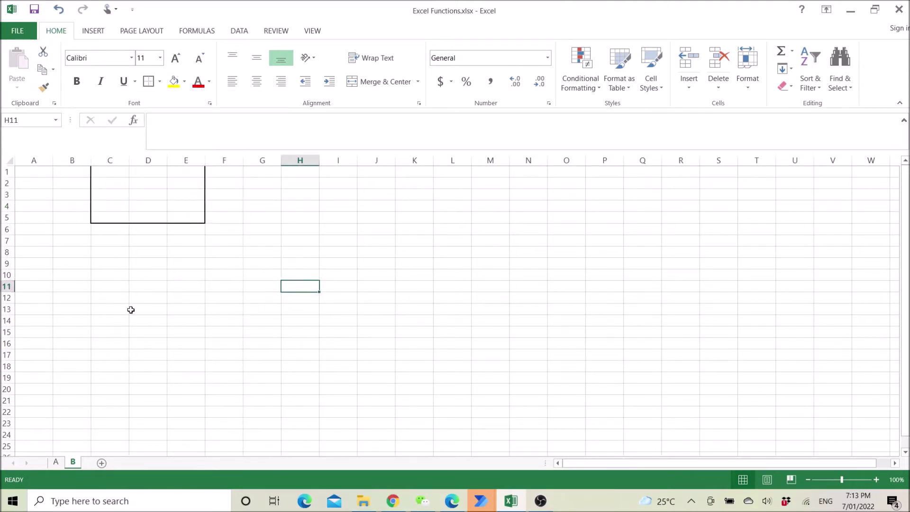
Step: Compare with sheet A, return to sheet B, and bring up the List of Excel Files folder
left_click(56, 462)
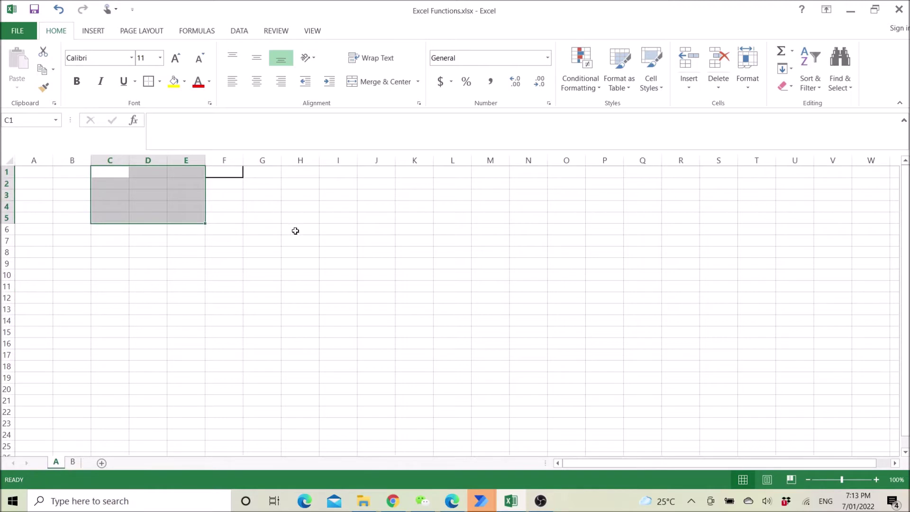
left_click(73, 462)
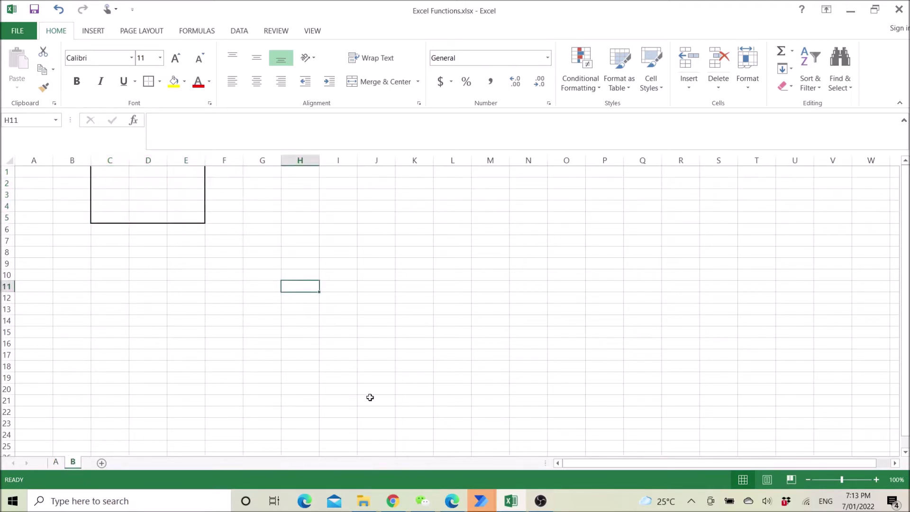
left_click(362, 501)
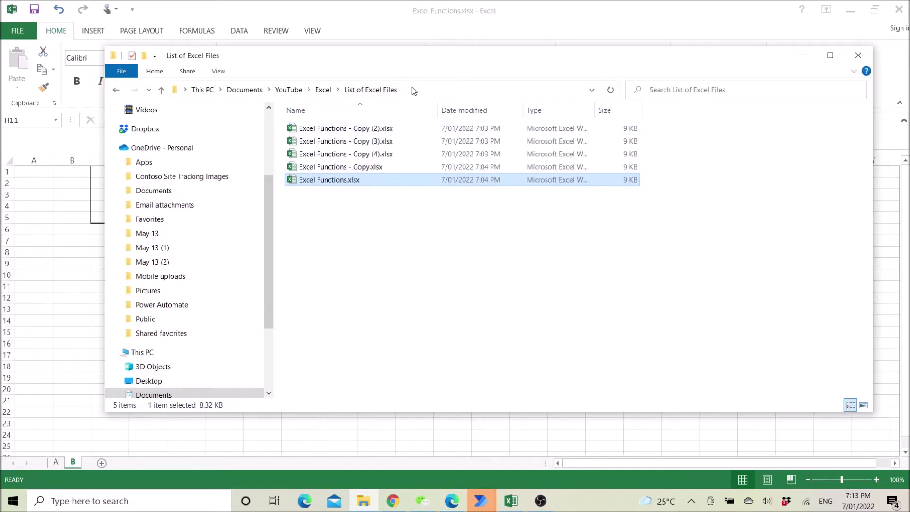
Step: Switch away from the List of Excel Files folder window
key("alt+Tab")
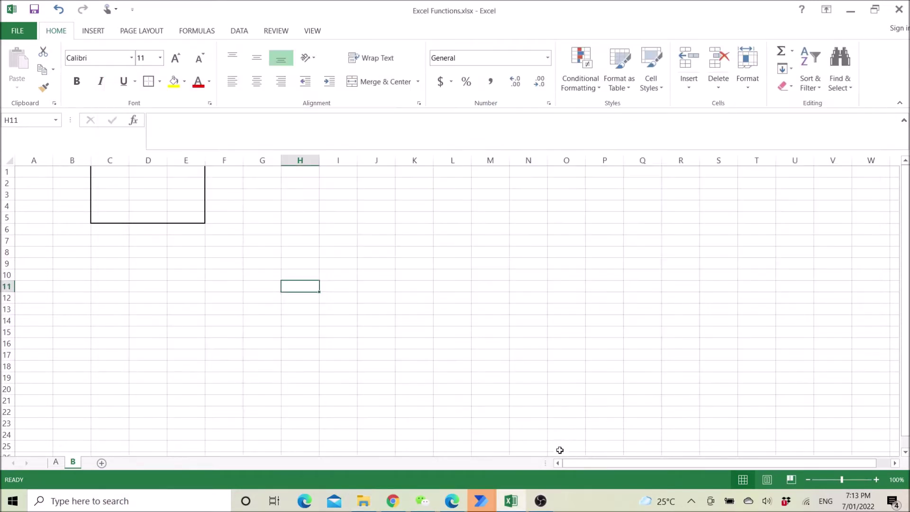
Step: Bring back the Select Each Excel in Folder flow and review the Get files in folder settings unchanged
mouse_move(479, 505)
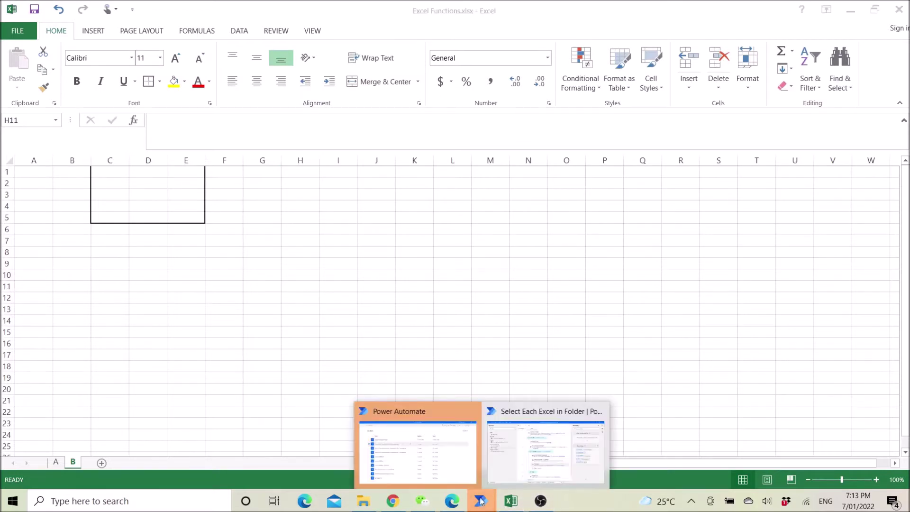
left_click(592, 469)
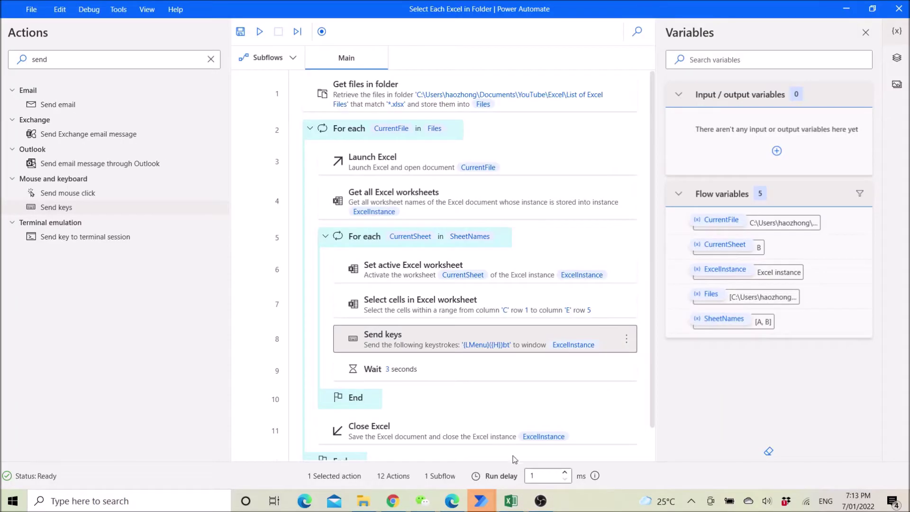
double_click(366, 97)
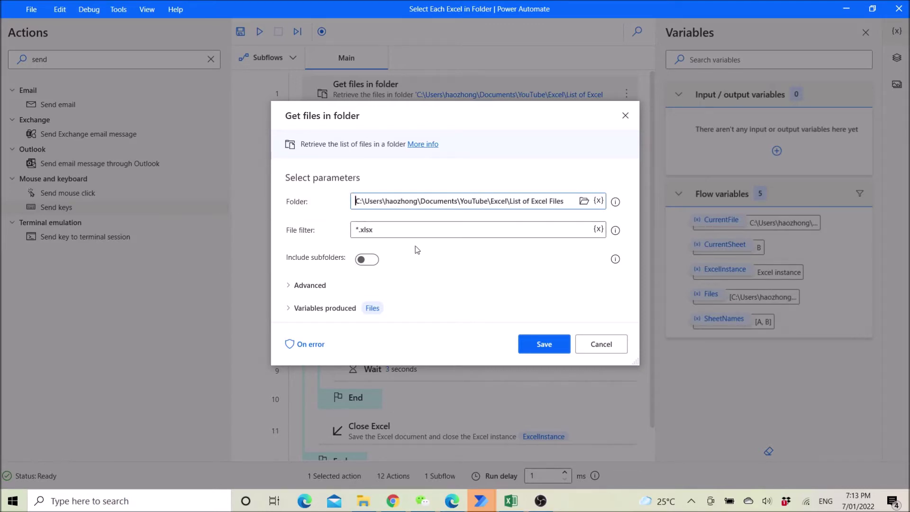
left_click(600, 345)
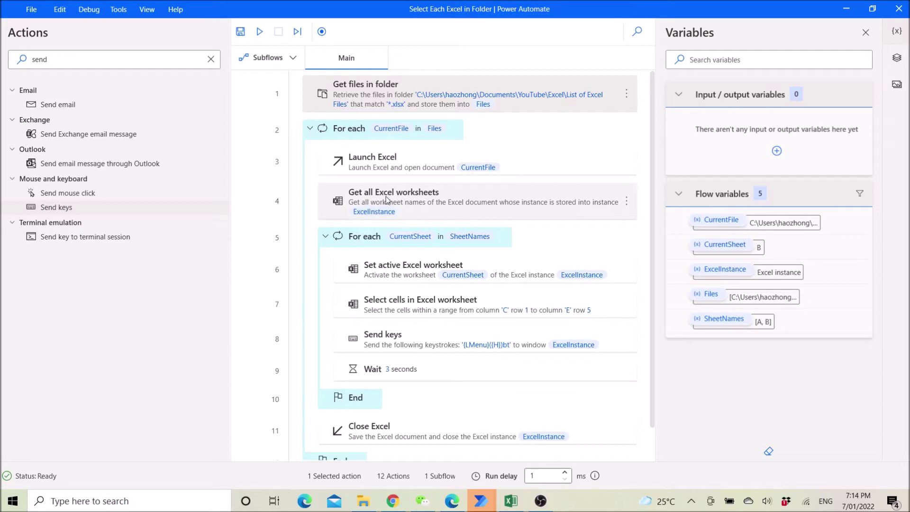
double_click(544, 164)
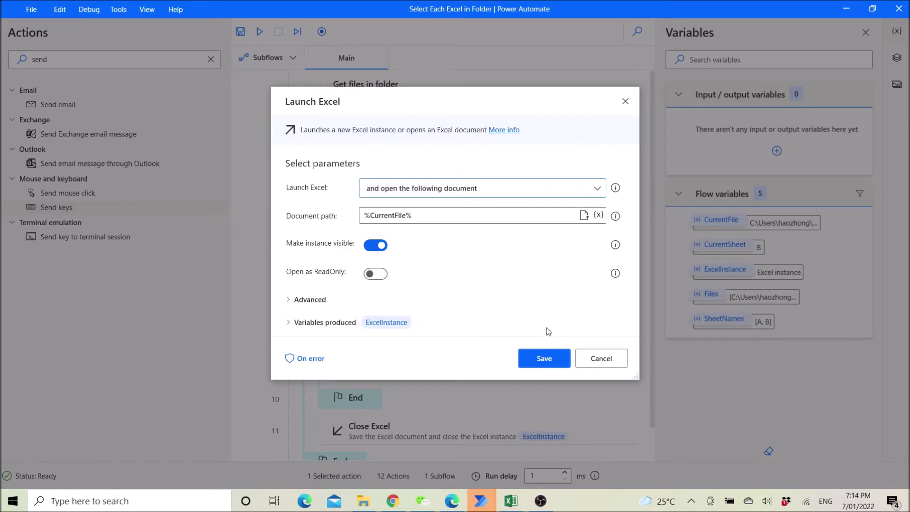
left_click(601, 358)
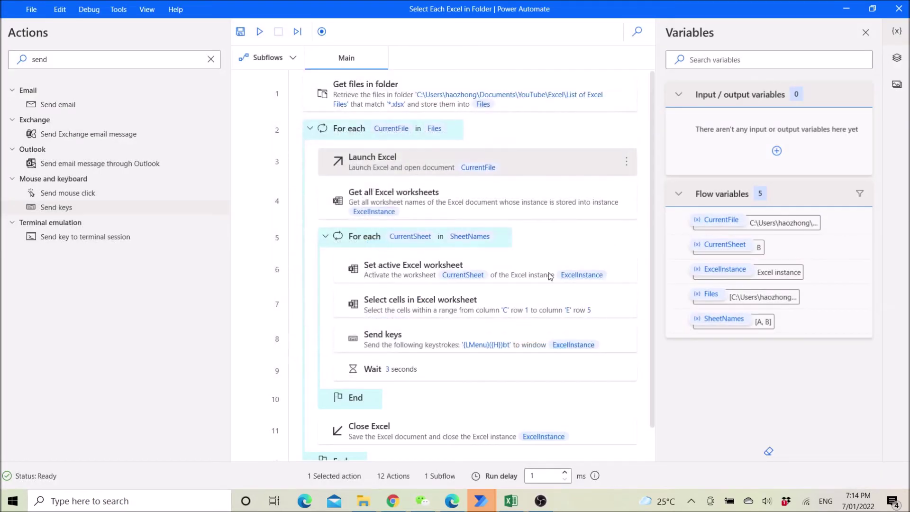
double_click(520, 201)
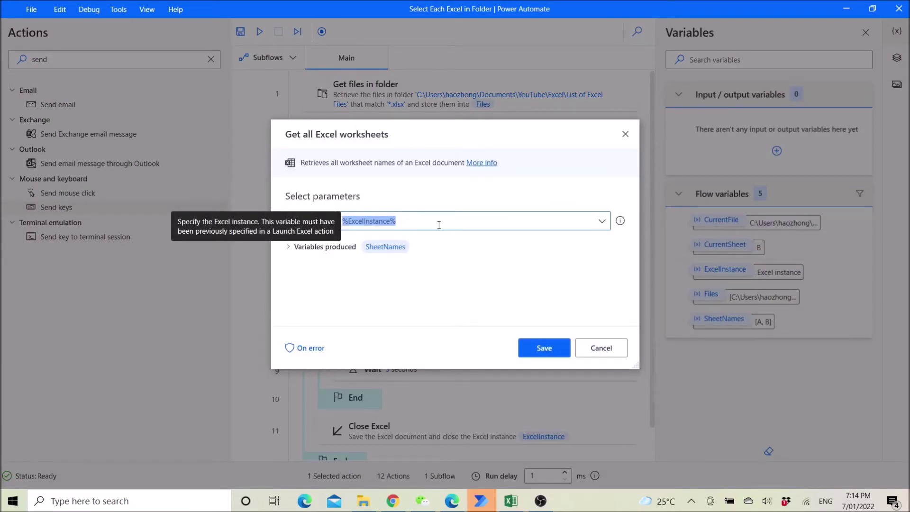
left_click(601, 349)
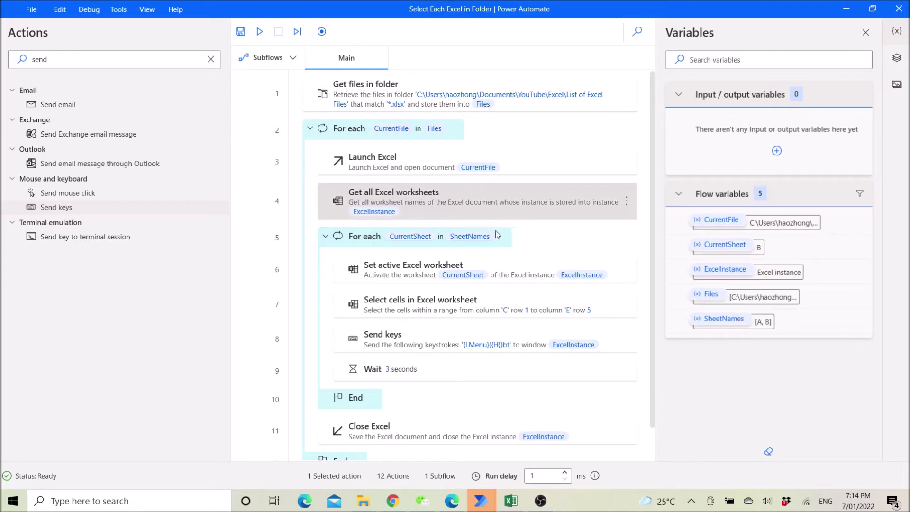
left_click(483, 246)
double_click(484, 246)
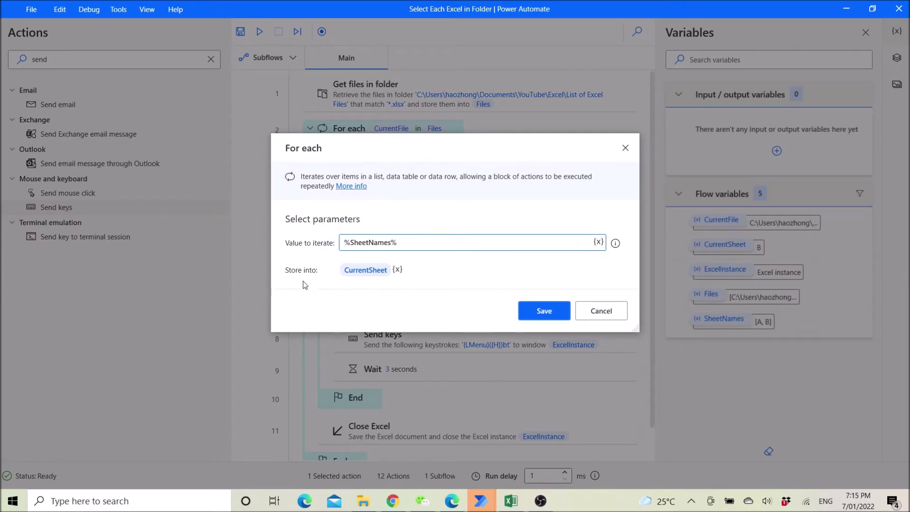
left_click(598, 311)
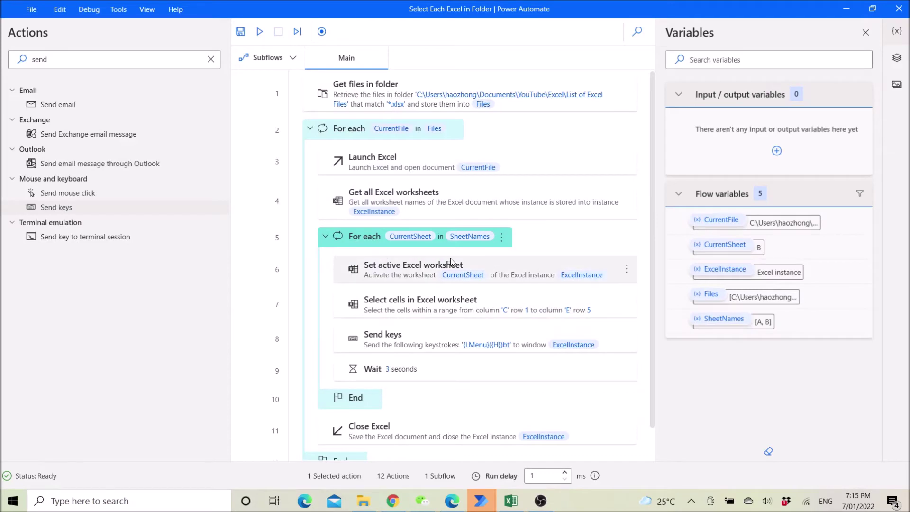
scroll(535, 247, "down", 2)
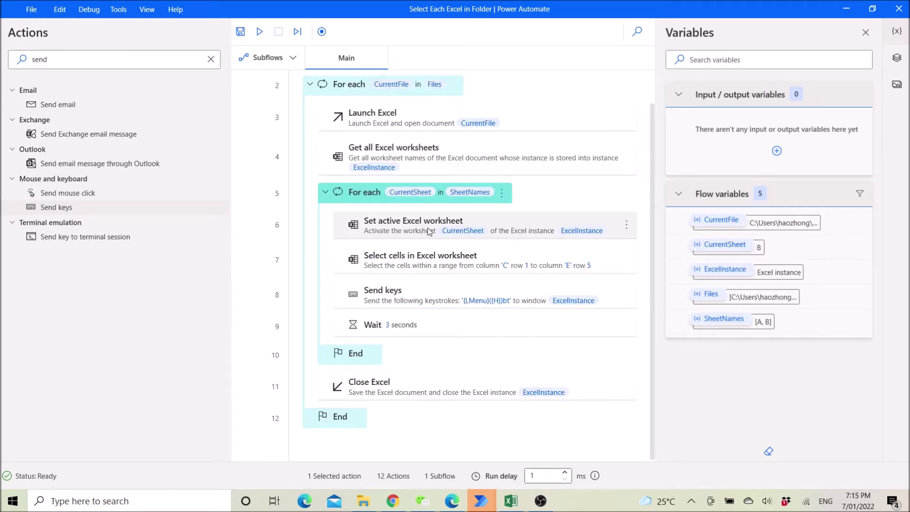
double_click(522, 231)
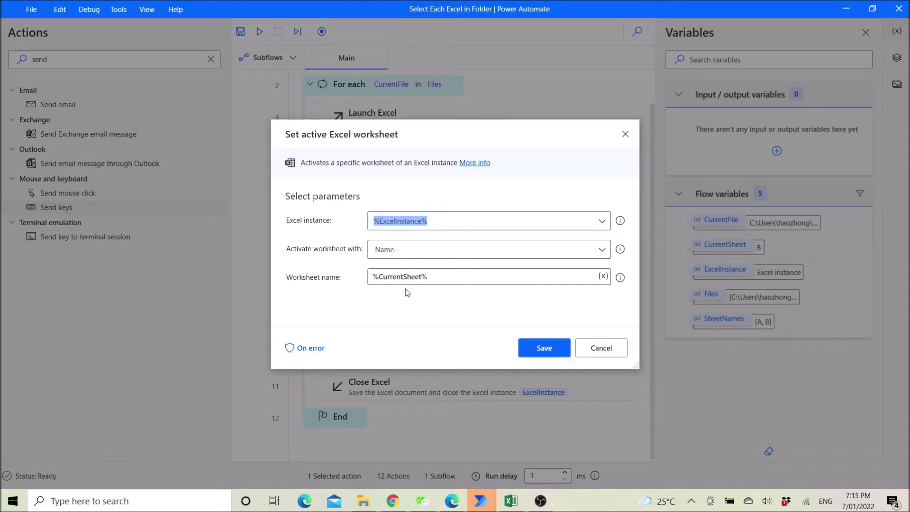
left_click(613, 348)
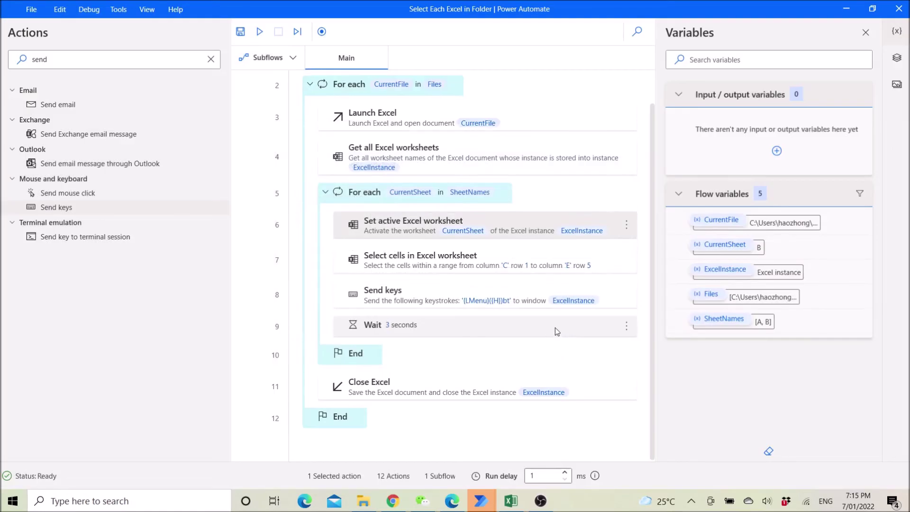
double_click(593, 255)
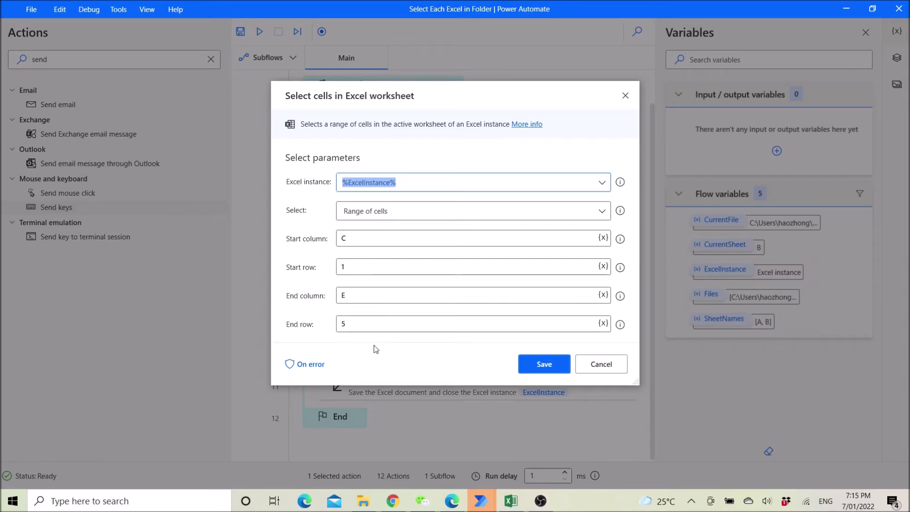
left_click(562, 369)
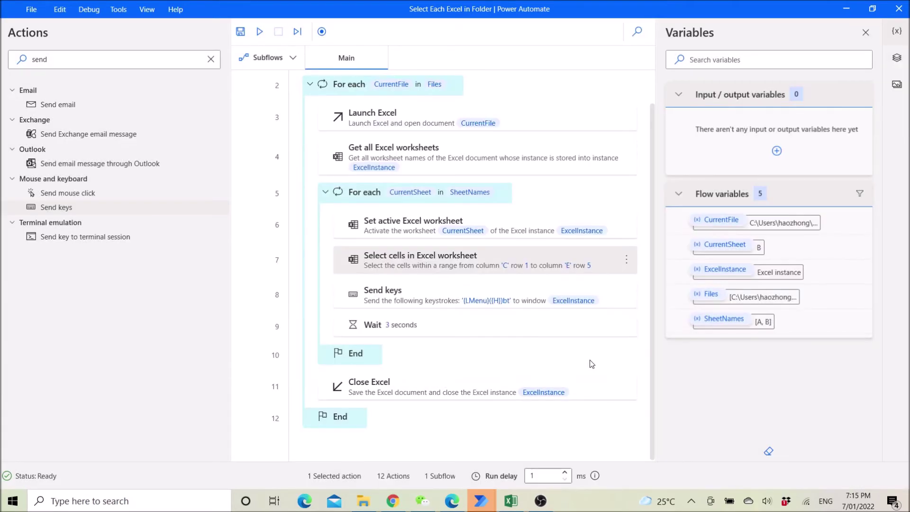
Step: Review the Send keys step's settings and close them unchanged
left_click(436, 304)
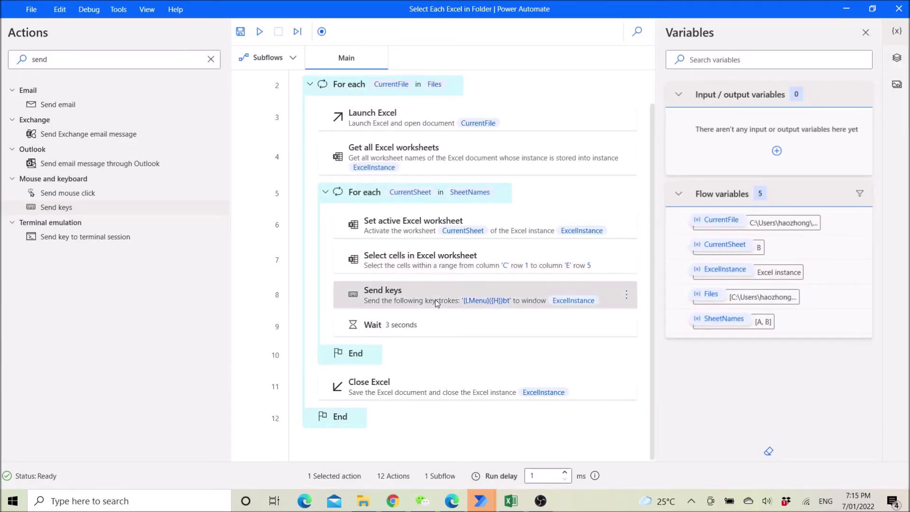
double_click(436, 303)
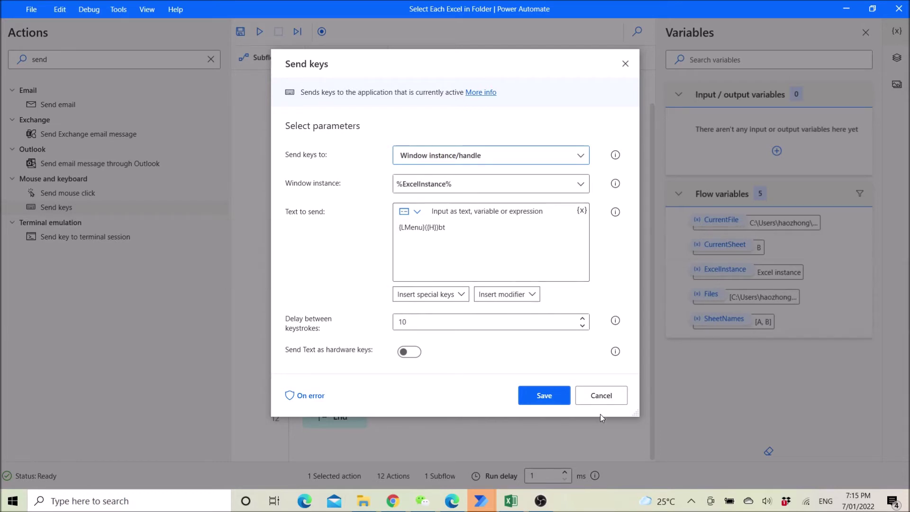
left_click(596, 398)
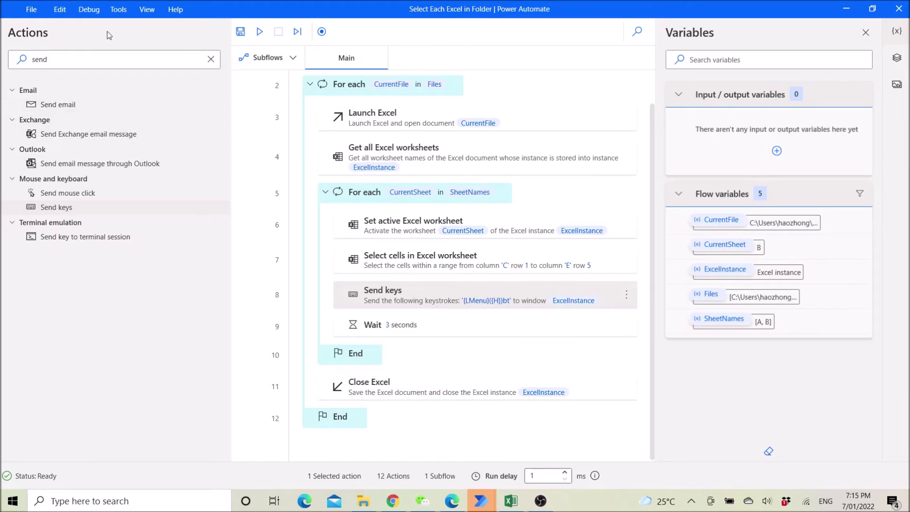
Step: Launch the Recorder from the Tools menu
left_click(90, 11)
mouse_move(110, 11)
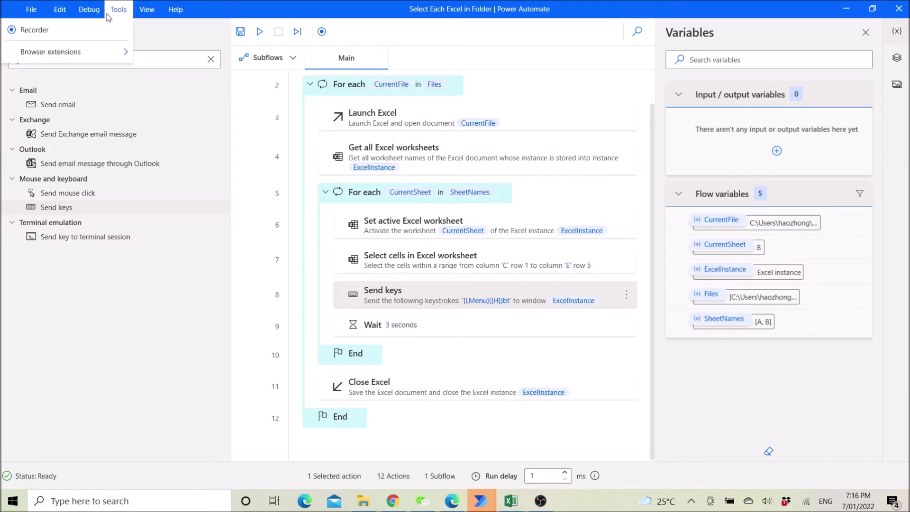
left_click(90, 9)
left_click(118, 10)
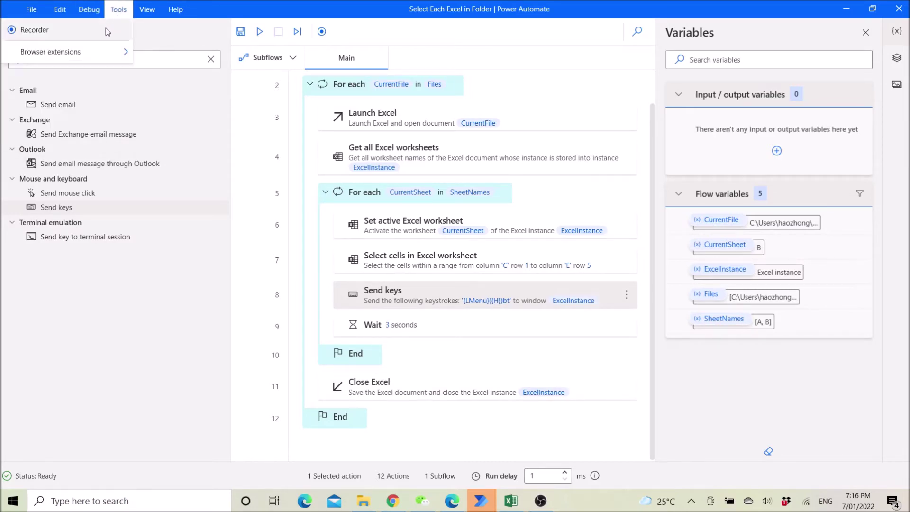
left_click(105, 29)
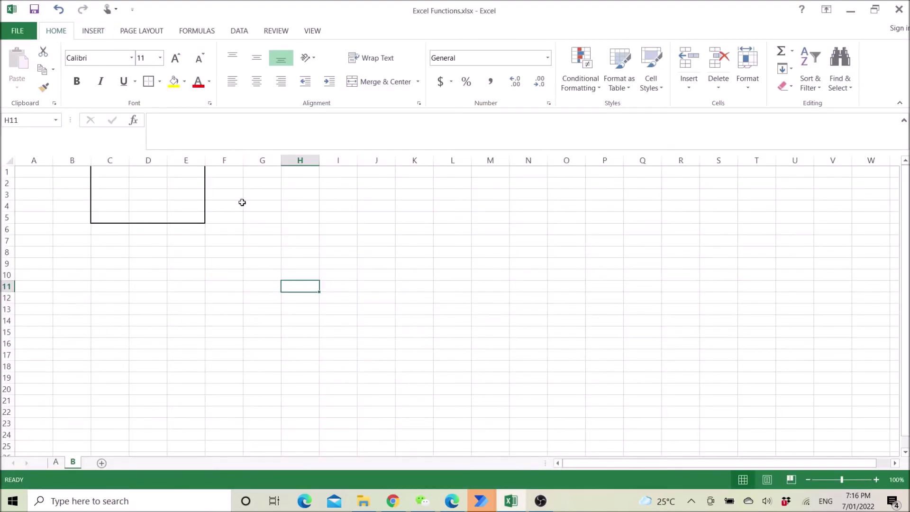
Step: Record the Alt, H, B, T keystrokes applying Thick Box Border in Excel, then finish
left_click_drag(144, 28, 612, 37)
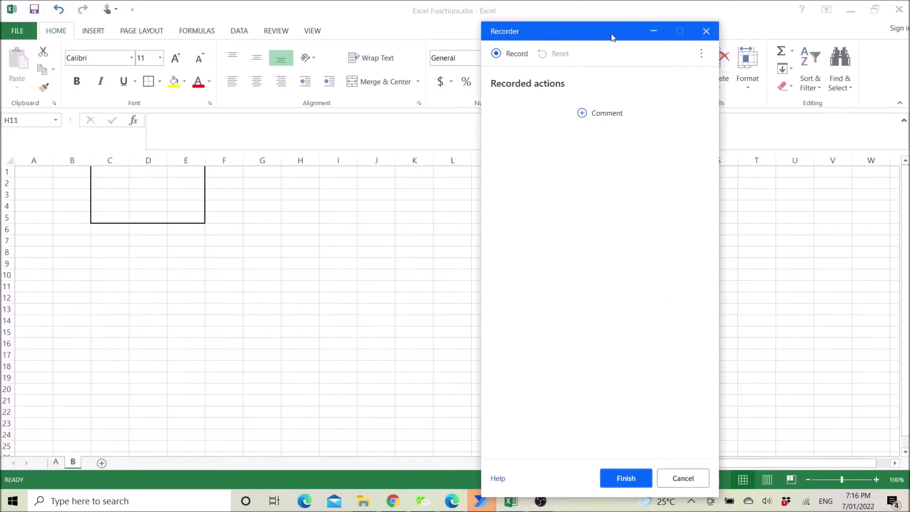
left_click(506, 55)
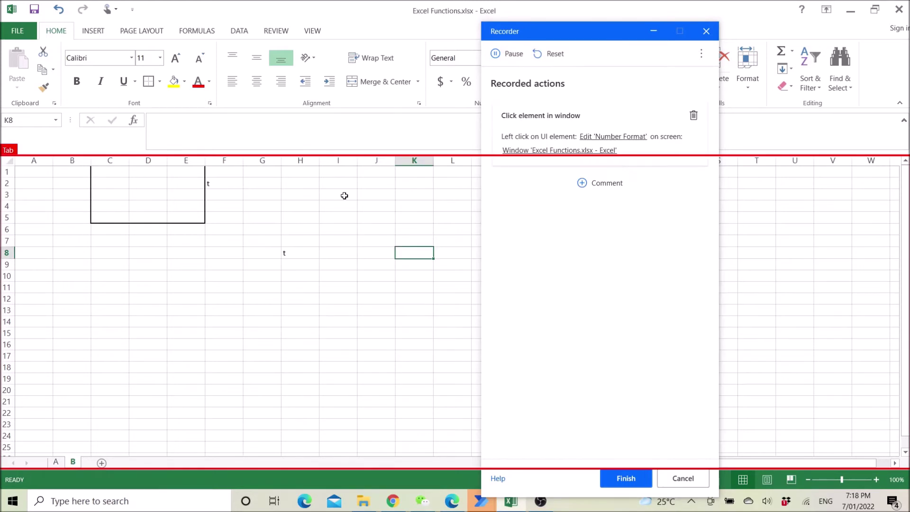
key("alt")
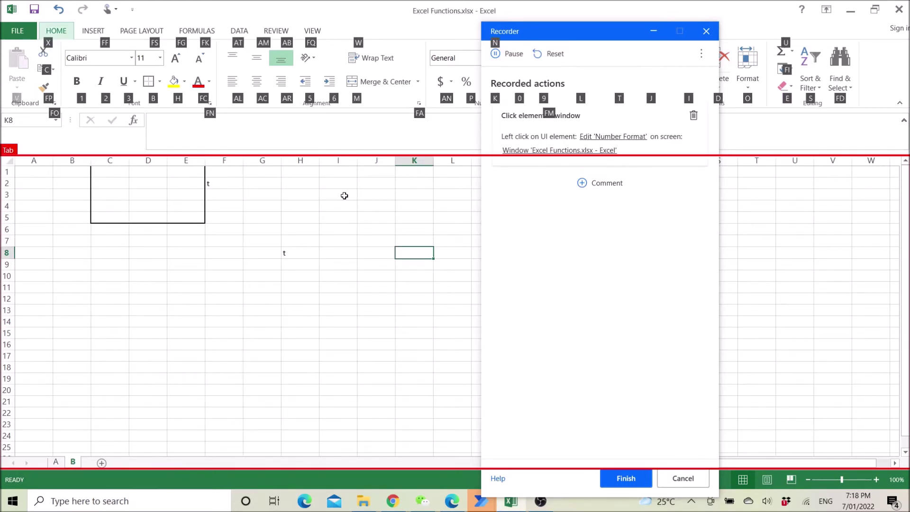
key("b")
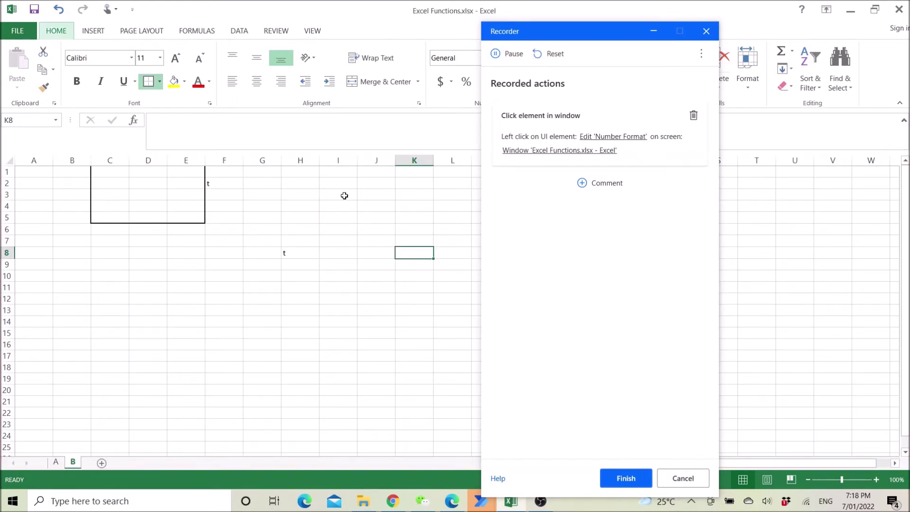
key("Escape")
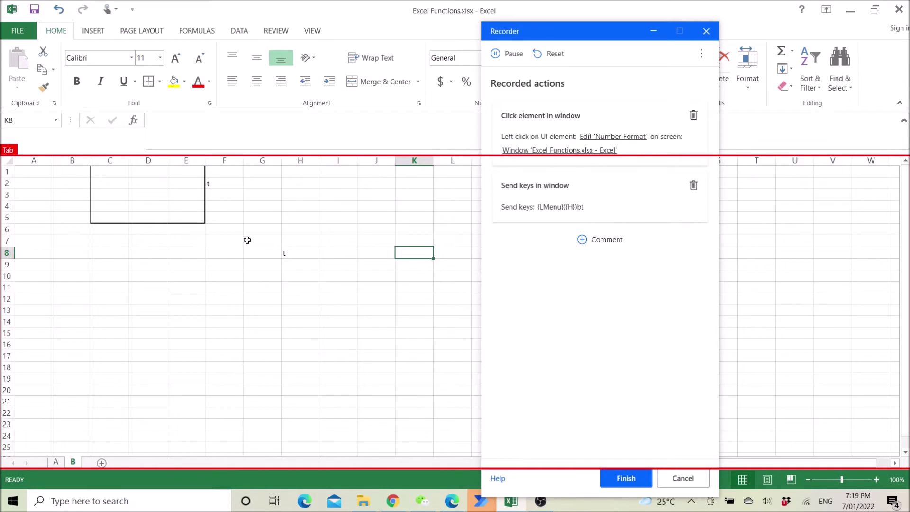
left_click(611, 479)
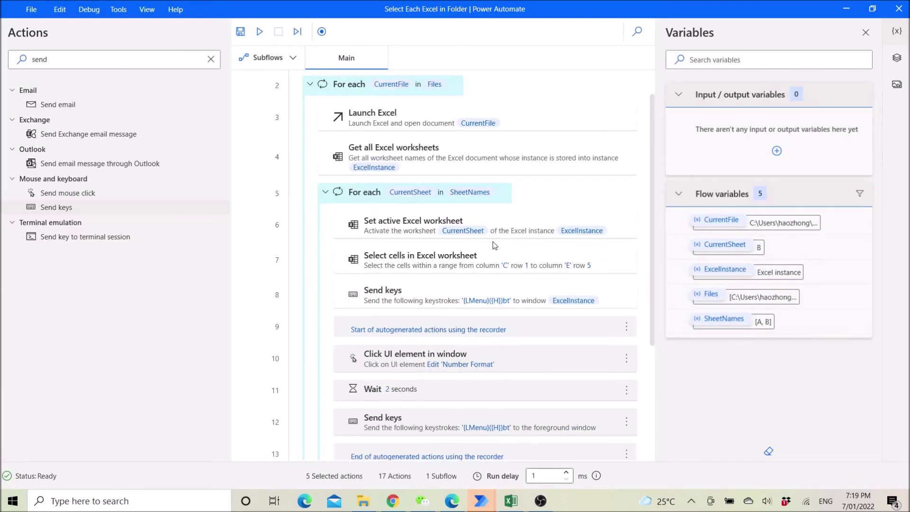
Step: Delete the recorder's start/end markers, the recorded Number Format click and the 2-second wait
scroll(512, 333, "down", 2)
scroll(512, 334, "down", 1)
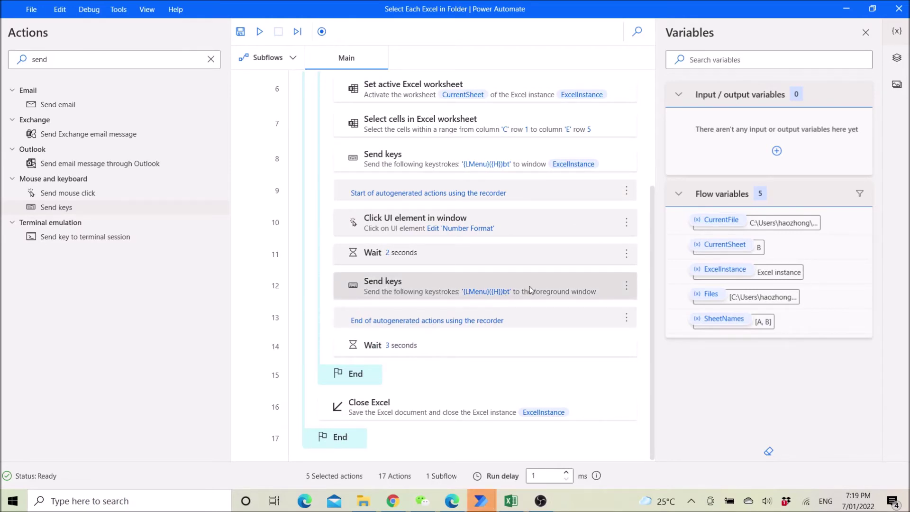
scroll(530, 286, "up", 2)
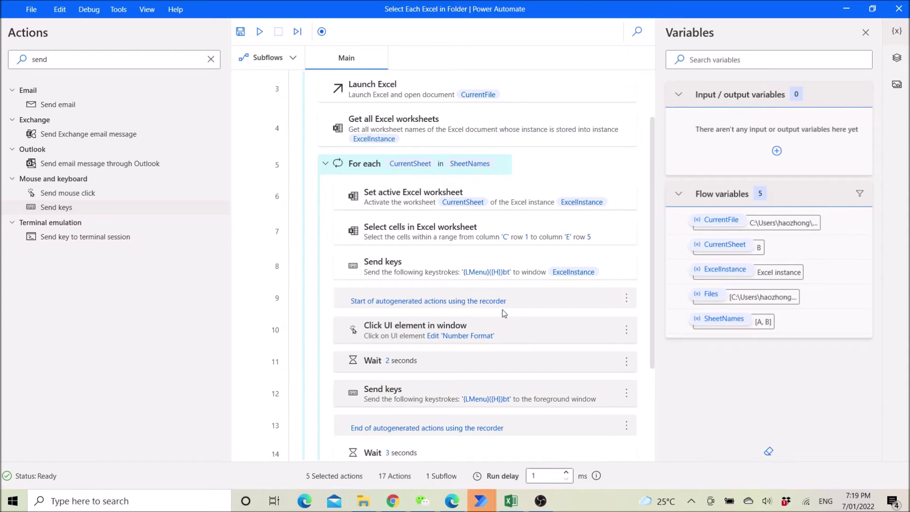
left_click(504, 303)
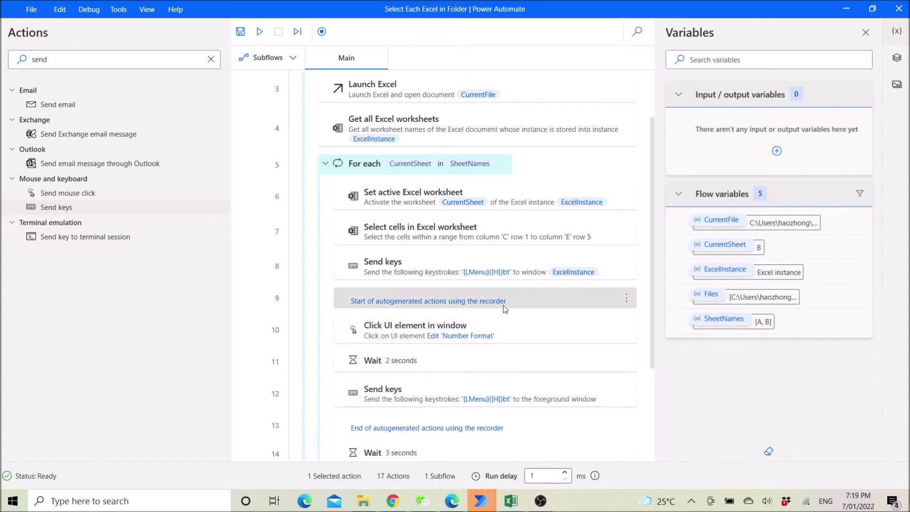
left_click(511, 361, "shift")
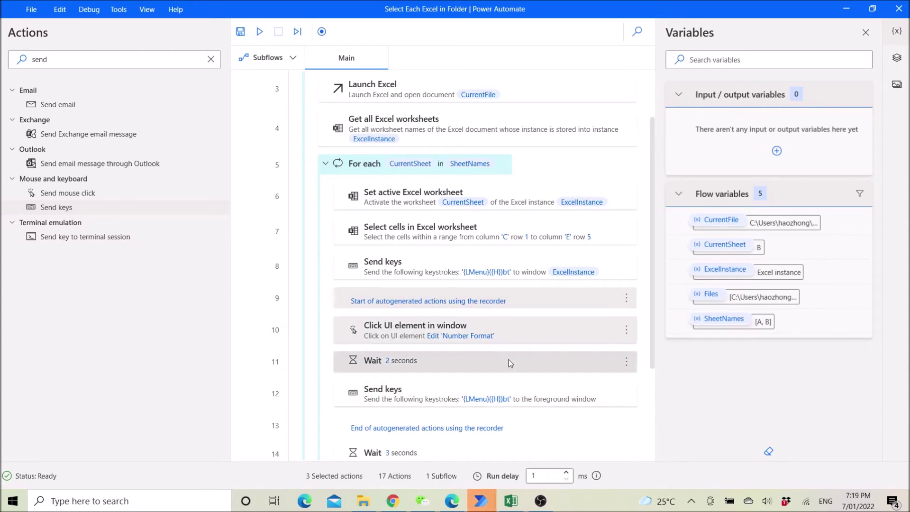
scroll(509, 345, "down", 3)
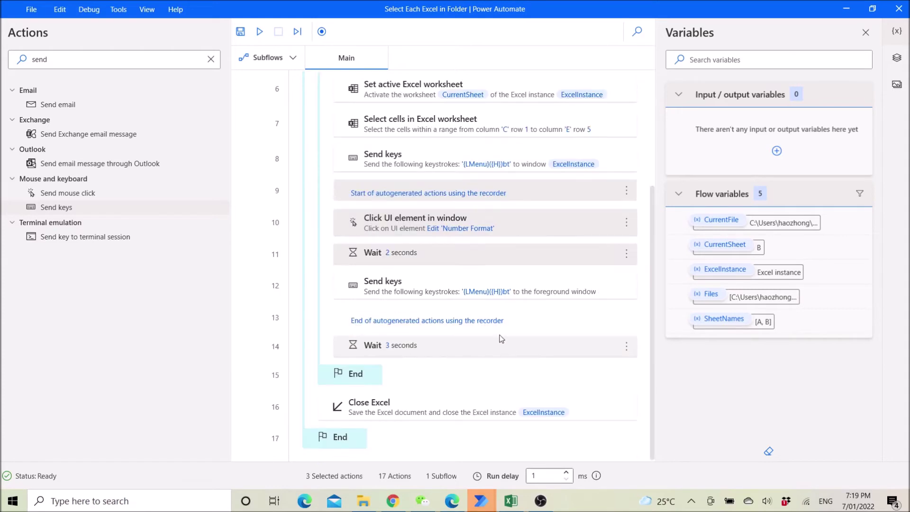
left_click(542, 324, "ctrl")
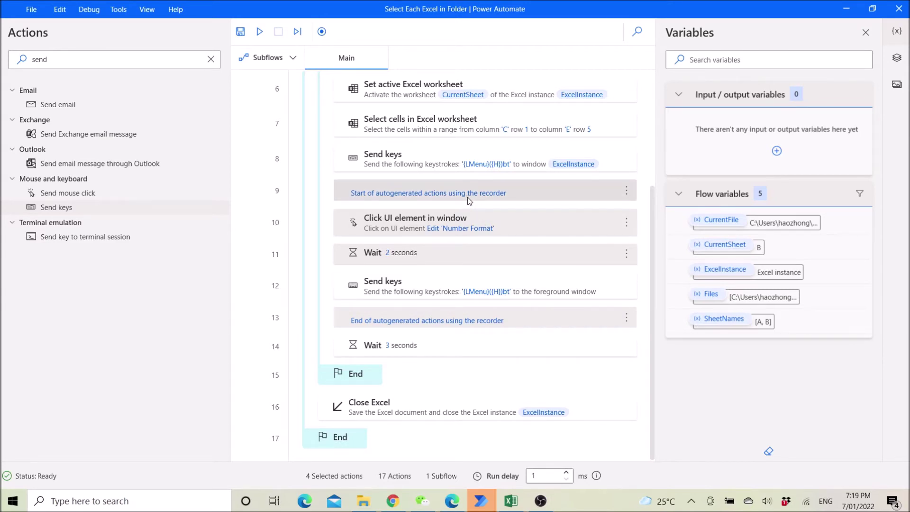
key("Delete")
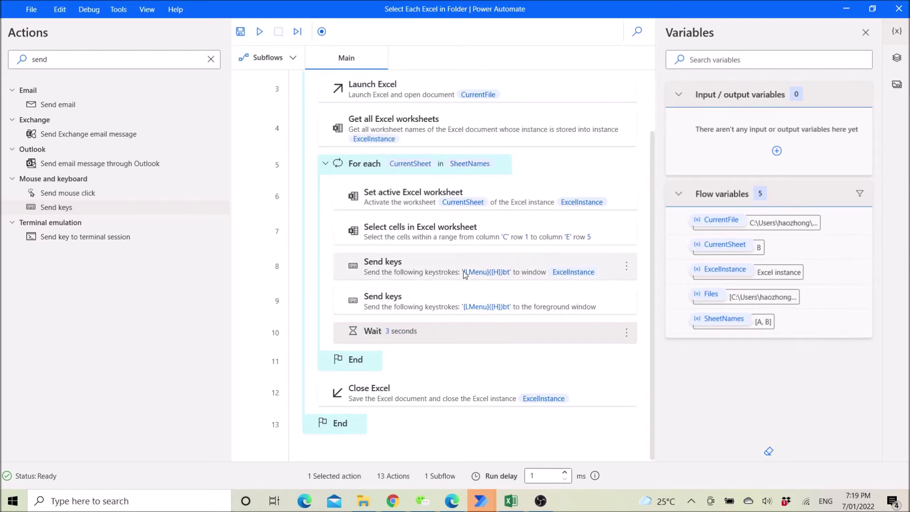
double_click(524, 270)
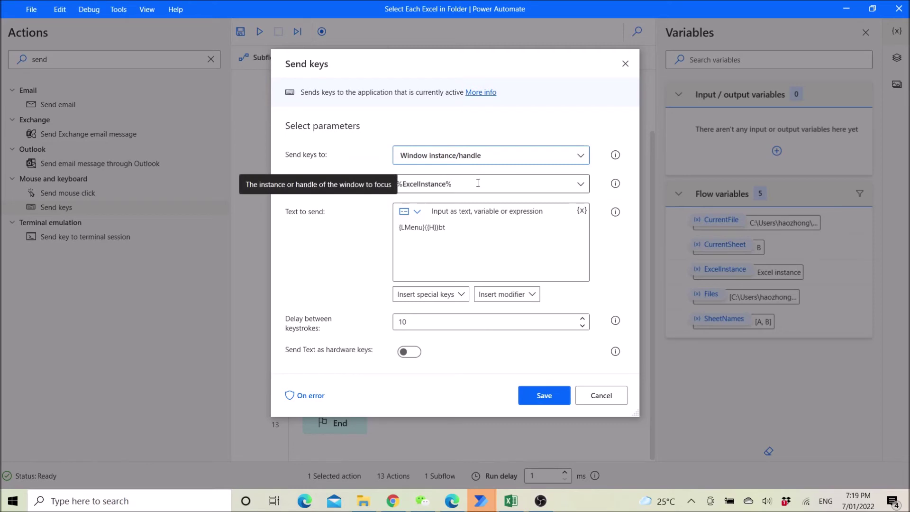
Step: Remove the duplicate second Send keys step, keeping one Send keys to ExcelInstance before the wait
left_click(611, 396)
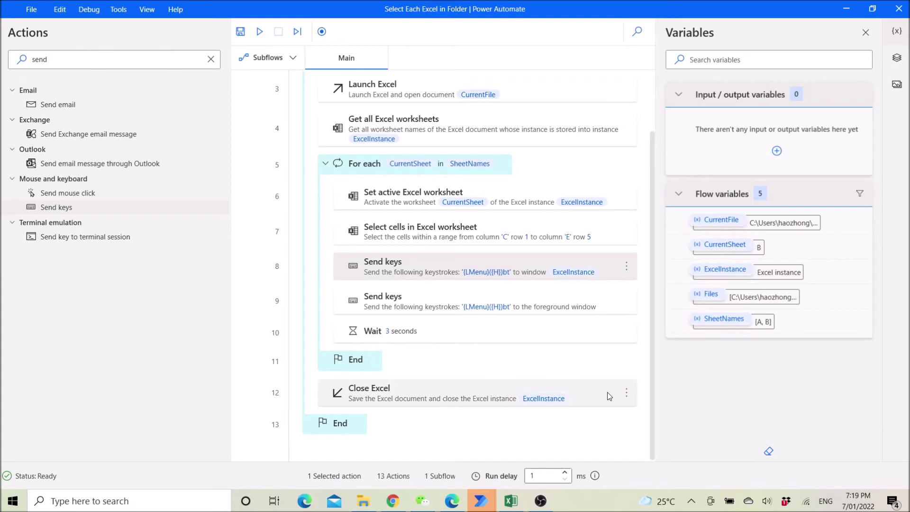
left_click(592, 303)
left_click(627, 301)
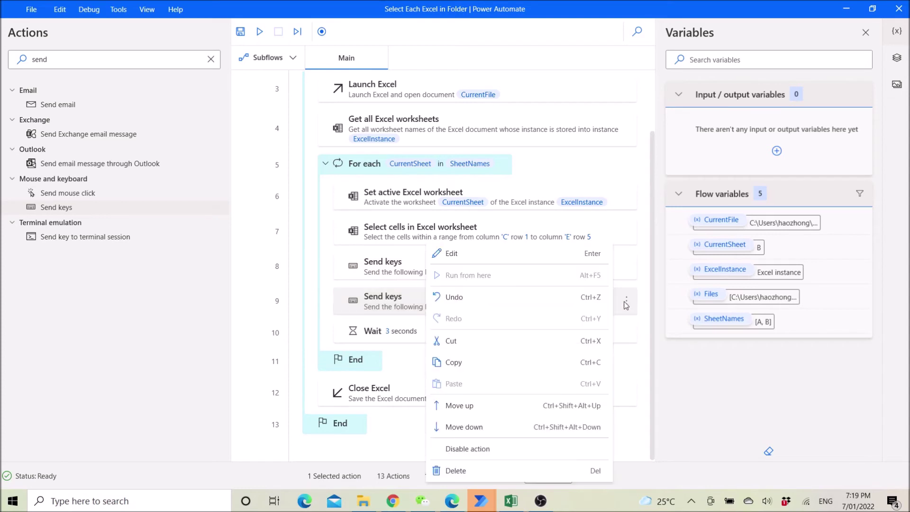
key("Escape")
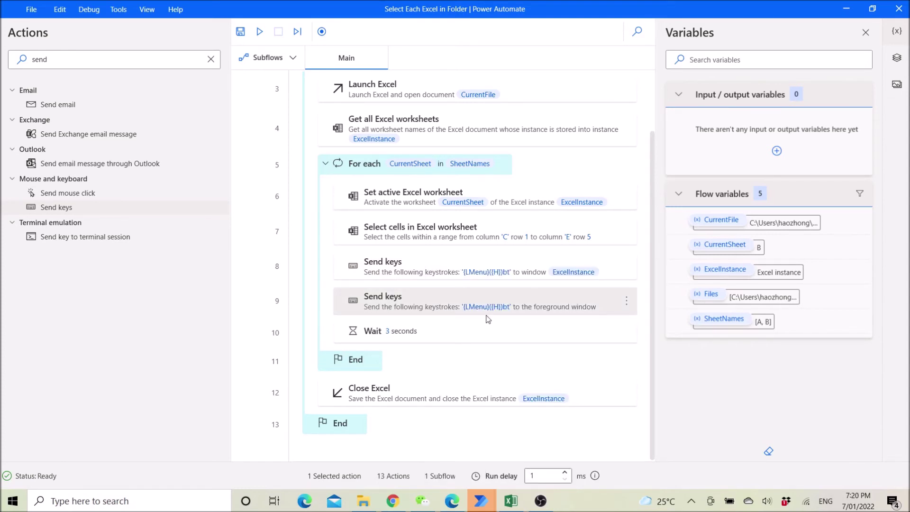
key("Delete")
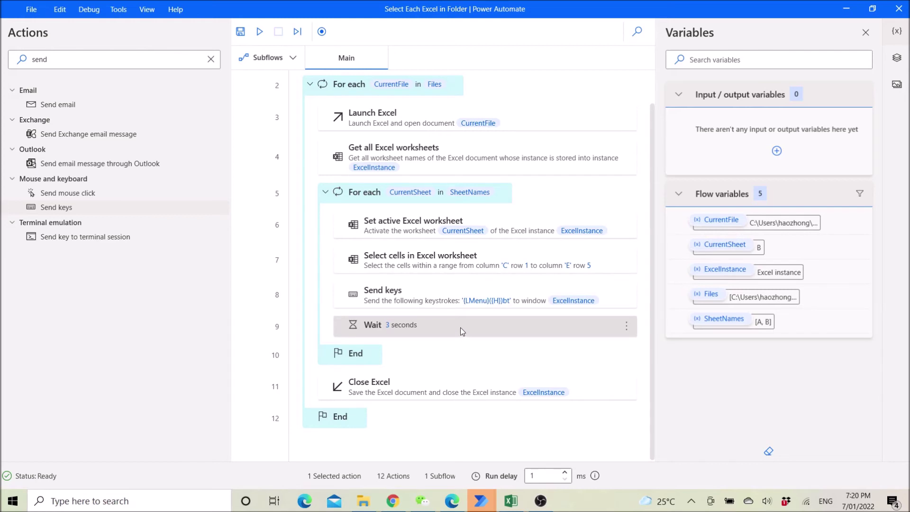
double_click(437, 388)
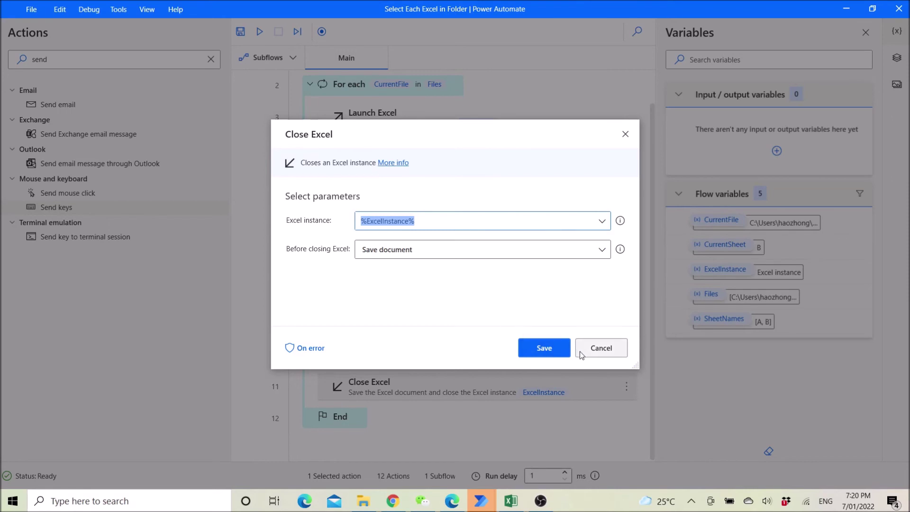
left_click(595, 351)
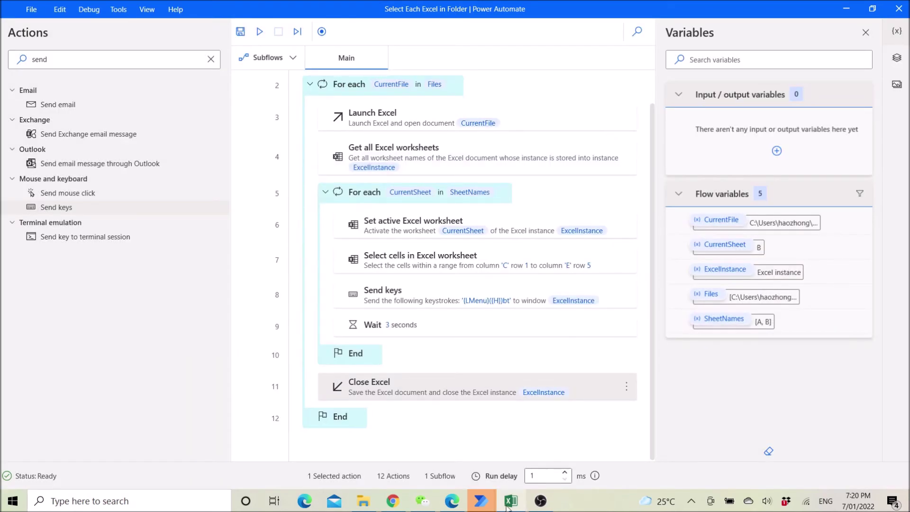
left_click(511, 501)
Step: Close the workbook with Don't Save and run the flow over every Excel file
left_click(897, 11)
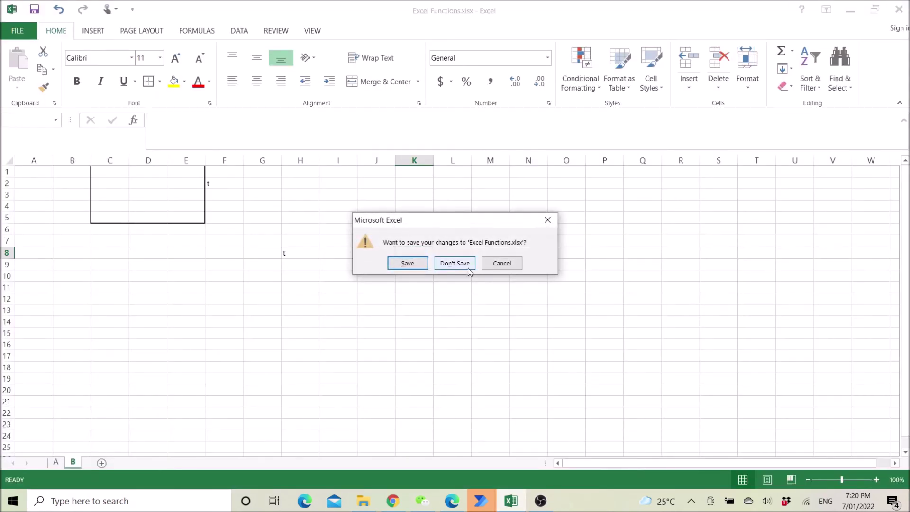
left_click(459, 266)
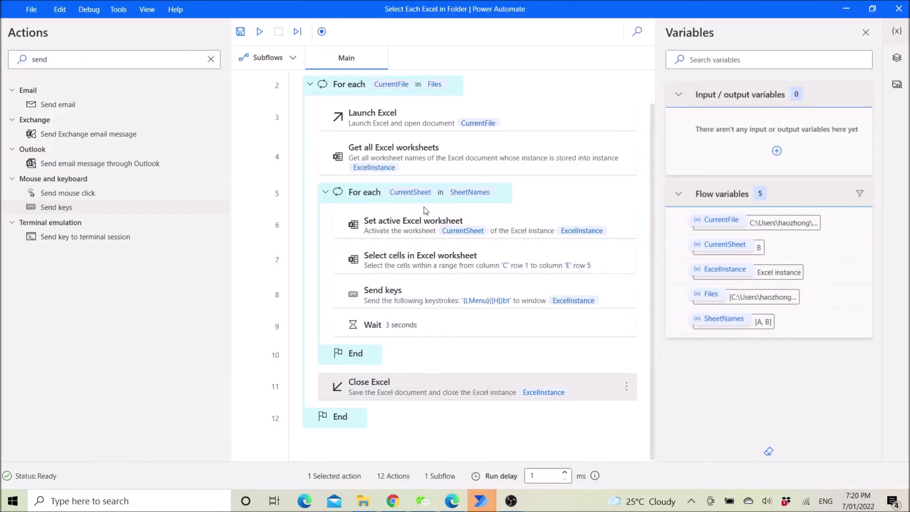
left_click(259, 32)
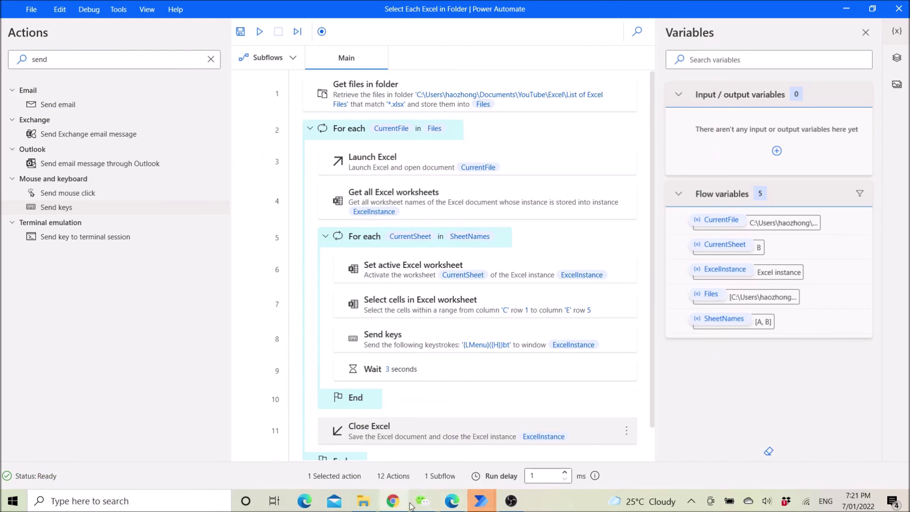
Step: Open Excel Functions - Copy (4).xlsx and inspect sheet B's C1:E5 border
left_click(365, 502)
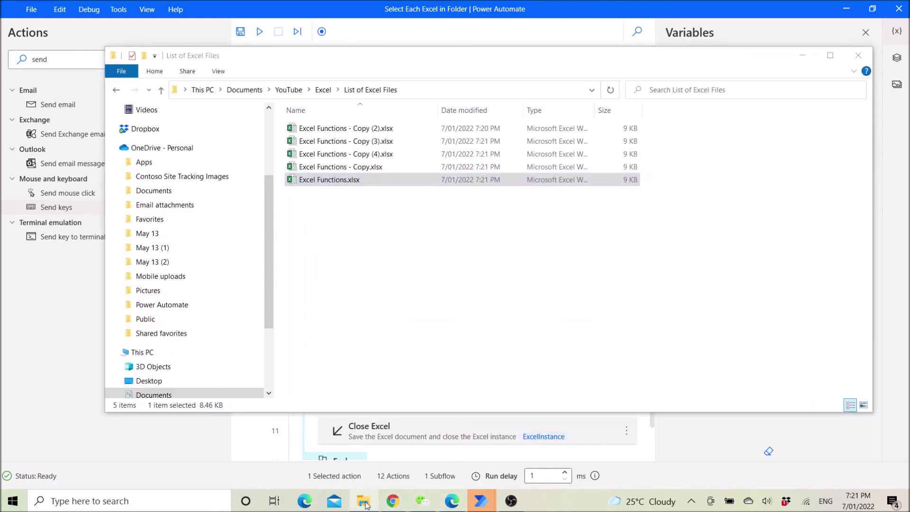
double_click(375, 156)
left_click(262, 274)
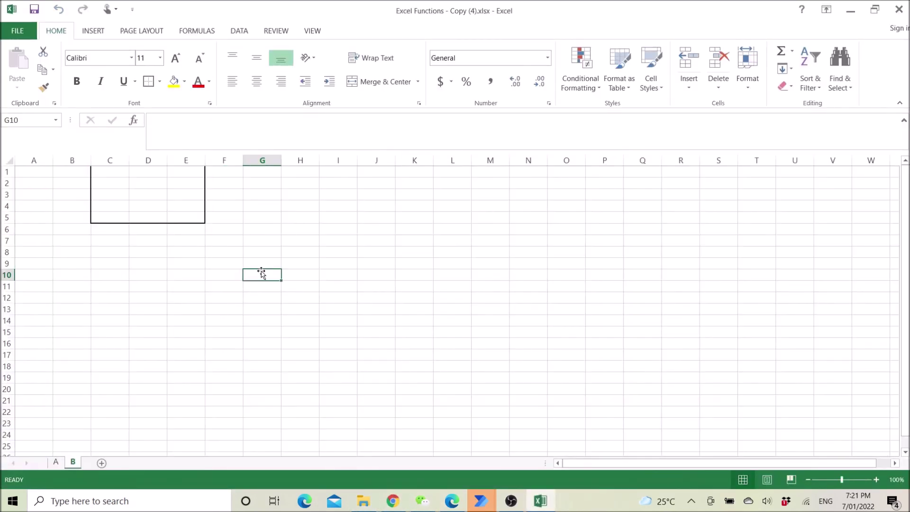
Step: Confirm sheet A's C1:E5 also has the thick box border, then return to the flow
left_click(55, 462)
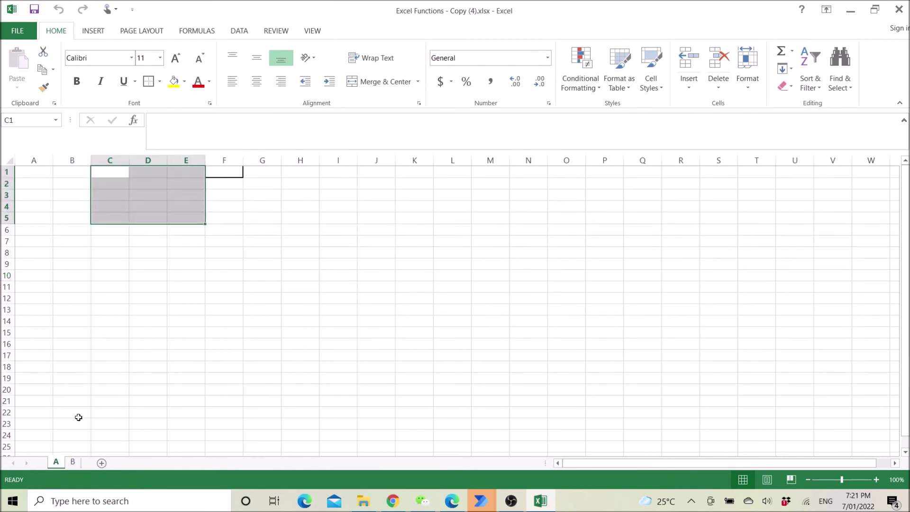
left_click(109, 331)
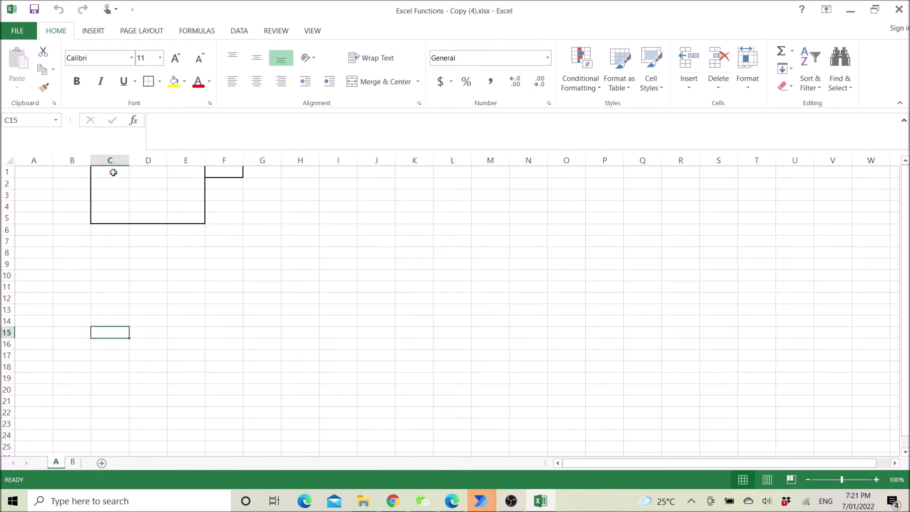
left_click_drag(112, 172, 187, 222)
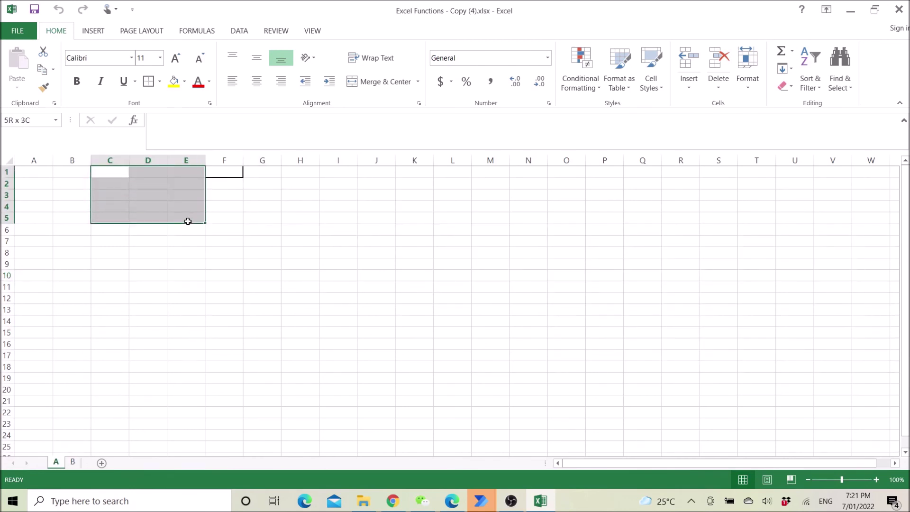
left_click(164, 261)
left_click(121, 169)
left_click_drag(121, 169, 195, 213)
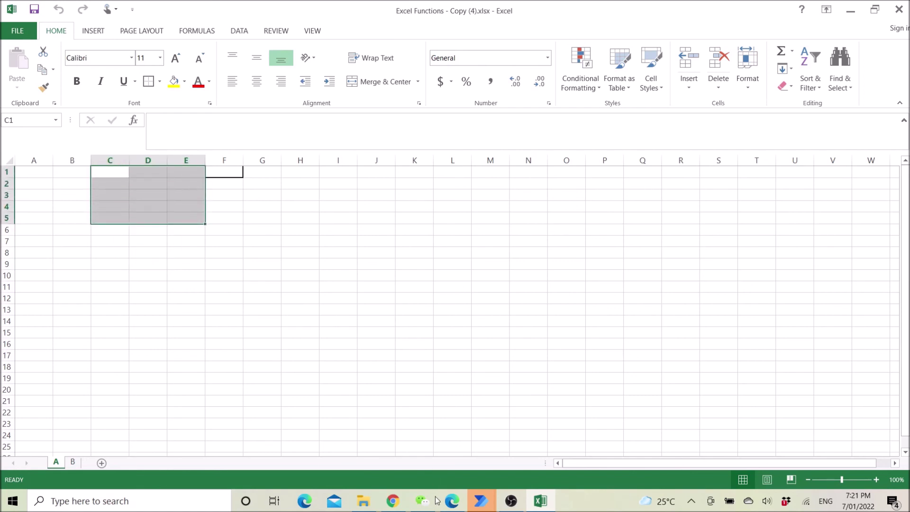
mouse_move(481, 507)
left_click(545, 446)
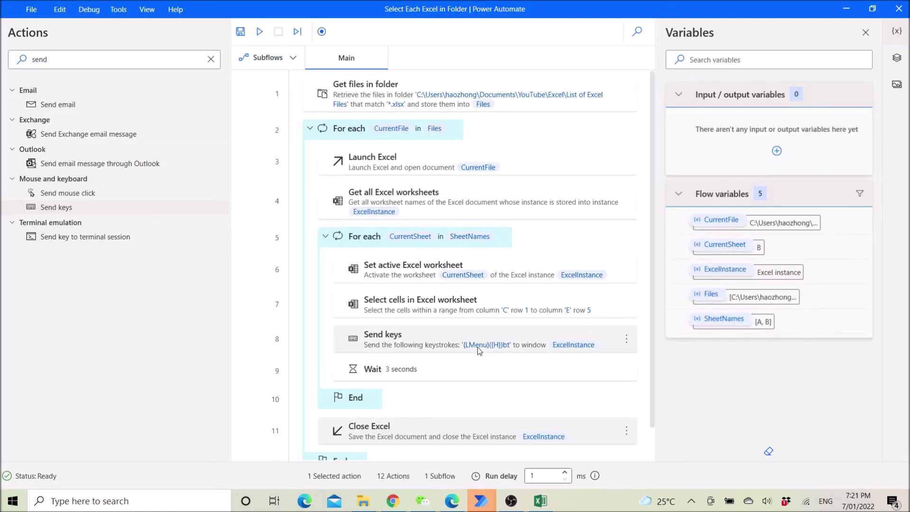